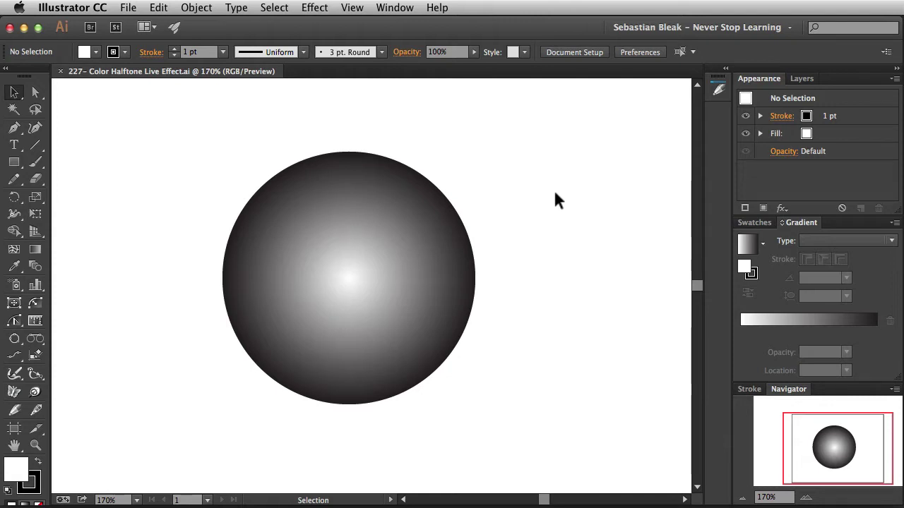
Marquee-select the white-to-black radial-gradient circle with the Selection tool.
{"action": "left_click_drag", "start_coordinate": [528, 202], "coordinate": [387, 278]}
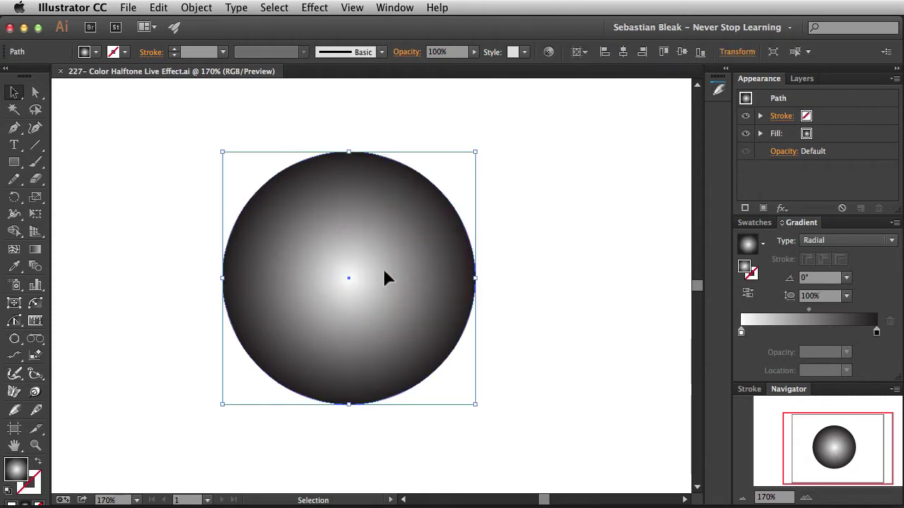
Open the Effect > Pixelate > Color Halftone dialog for the selected circle.
{"action": "left_click", "coordinate": [314, 8]}
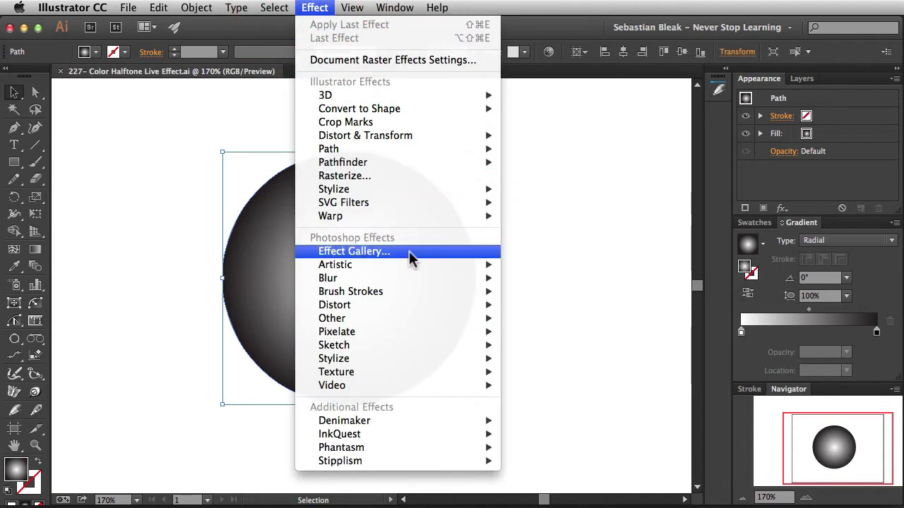
{"action": "mouse_move", "coordinate": [405, 333]}
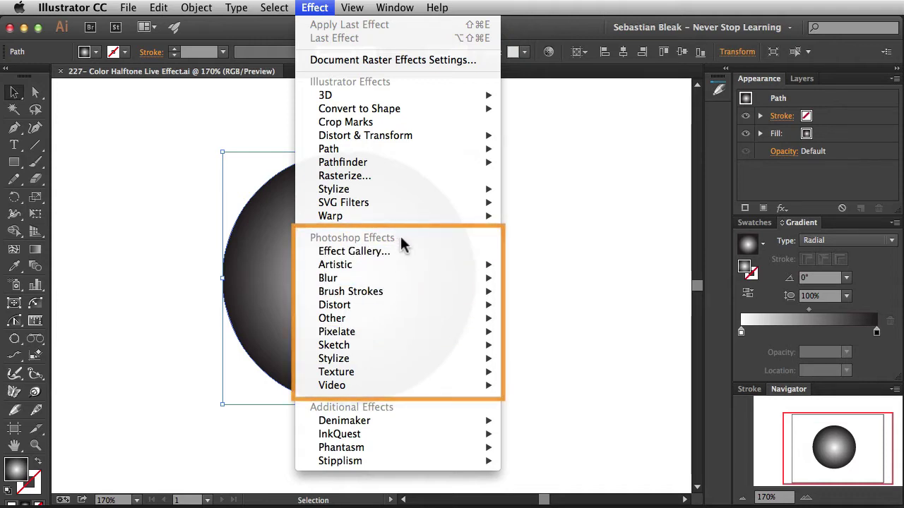
{"action": "mouse_move", "coordinate": [387, 319]}
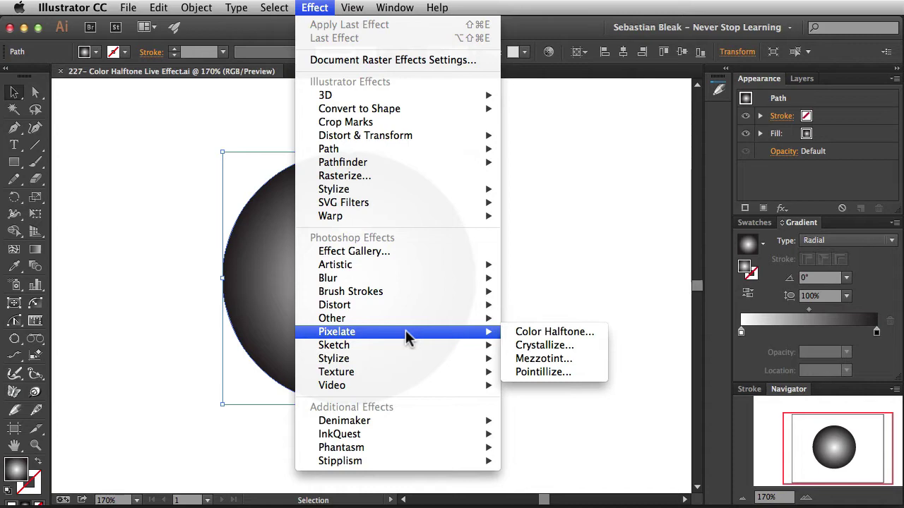
{"action": "left_click", "coordinate": [596, 334]}
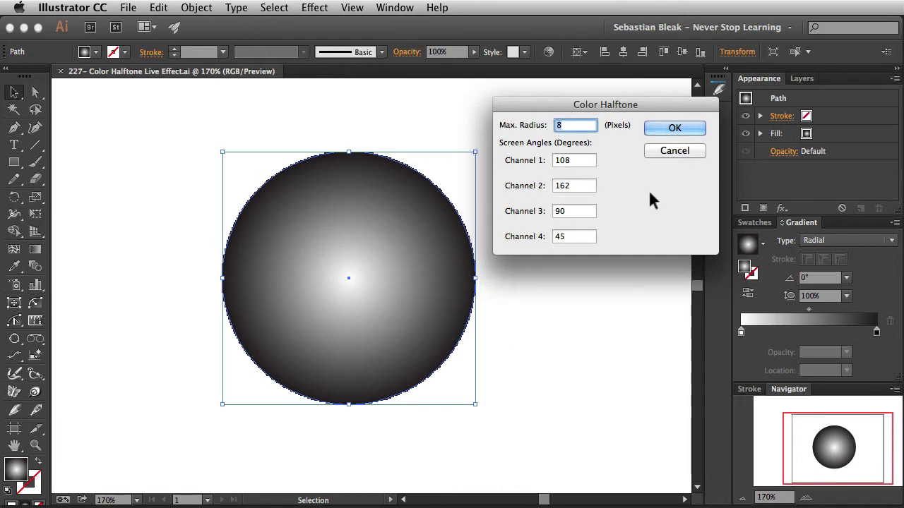
Apply Color Halftone at Max. Radius 8, then reopen it from the Appearance panel.
{"action": "left_click", "coordinate": [662, 128]}
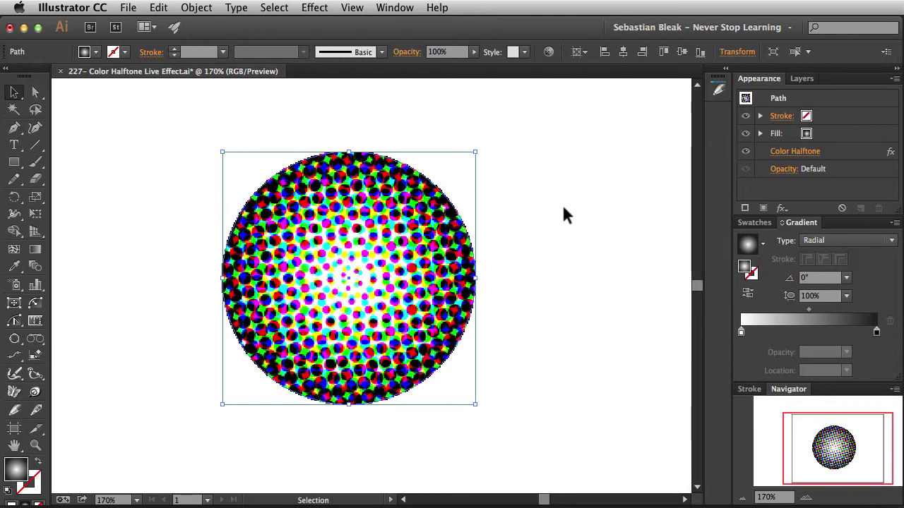
{"action": "left_click", "coordinate": [804, 154]}
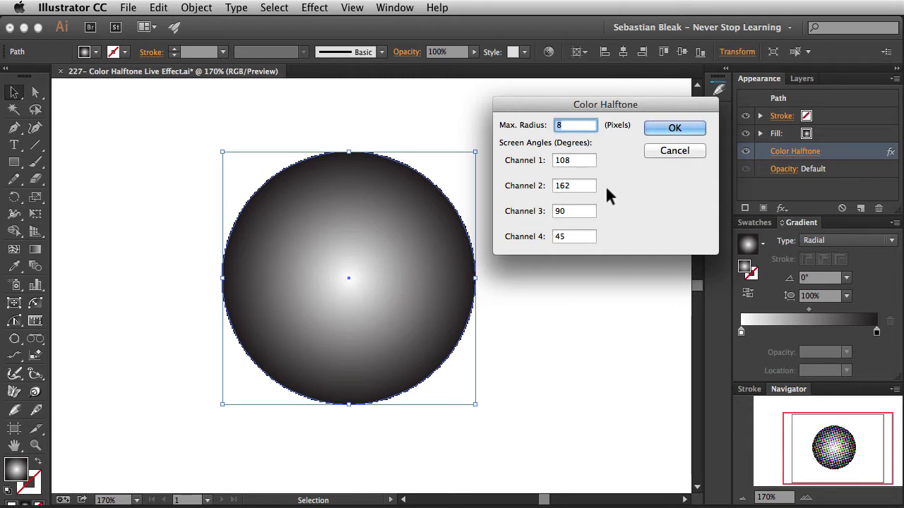
Enter 90 for all four Color Halftone channel angles and confirm.
{"action": "double_click", "coordinate": [573, 161]}
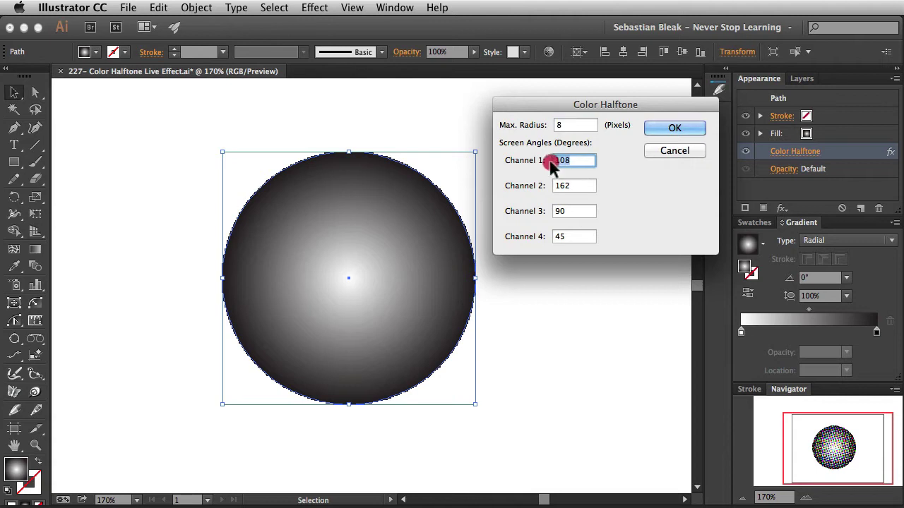
{"action": "type", "text": "90"}
{"action": "key", "text": "Tab"}
{"action": "type", "text": "90"}
{"action": "key", "text": "Tab"}
{"action": "type", "text": "90"}
{"action": "key", "text": "Tab"}
{"action": "type", "text": "90"}
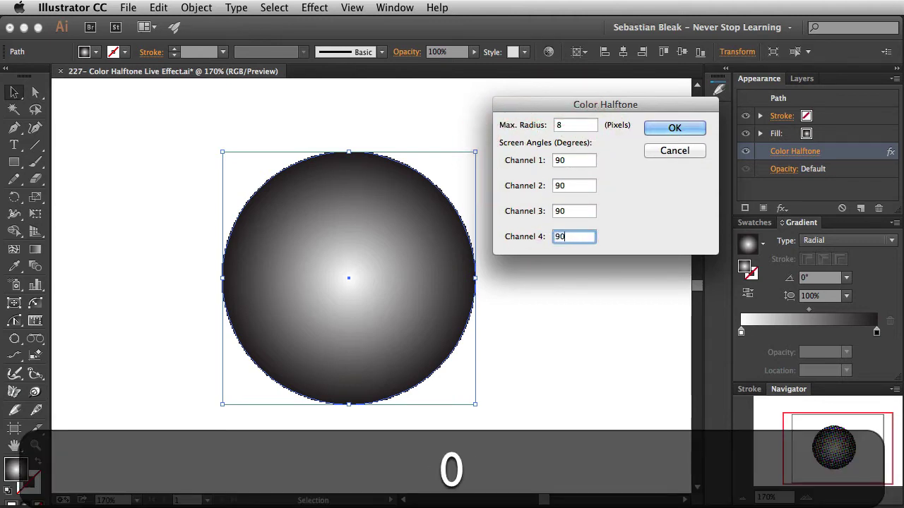
{"action": "left_click", "coordinate": [663, 127]}
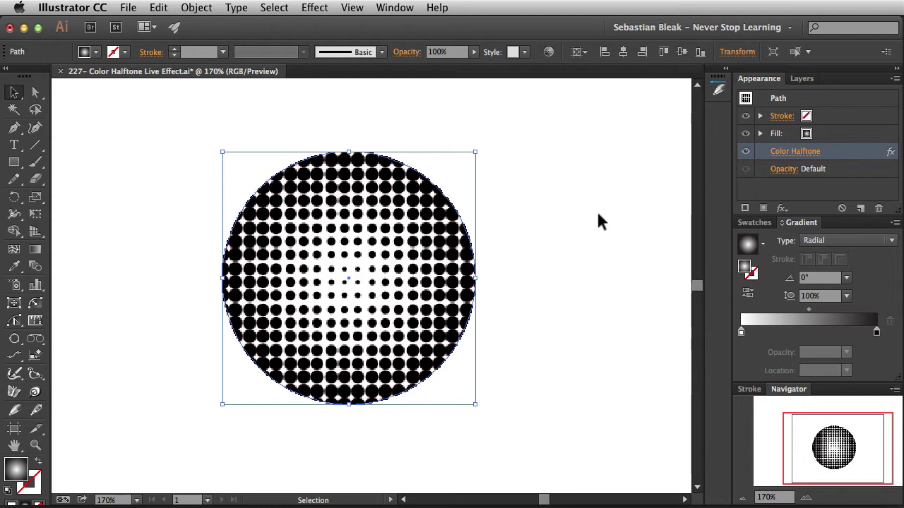
Reopen Color Halftone and try a Channel 1 angle of 45.
{"action": "left_click", "coordinate": [785, 153]}
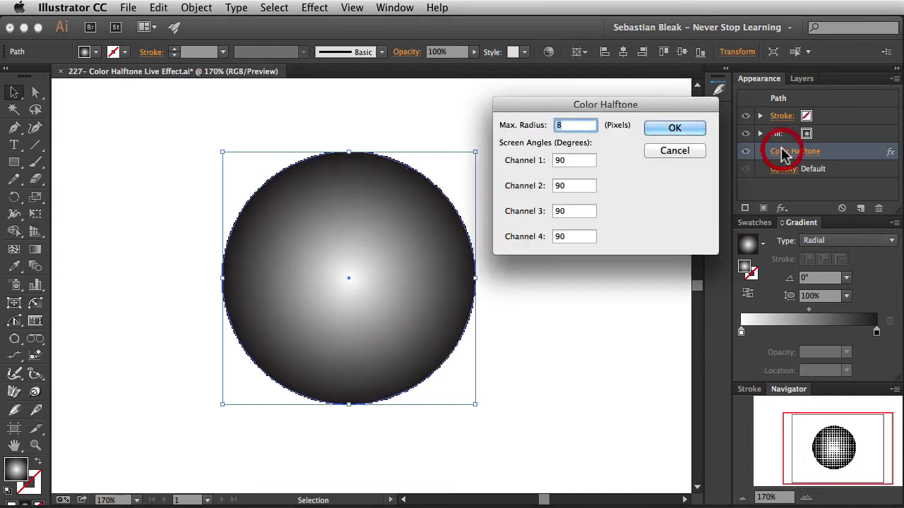
{"action": "double_click", "coordinate": [584, 161]}
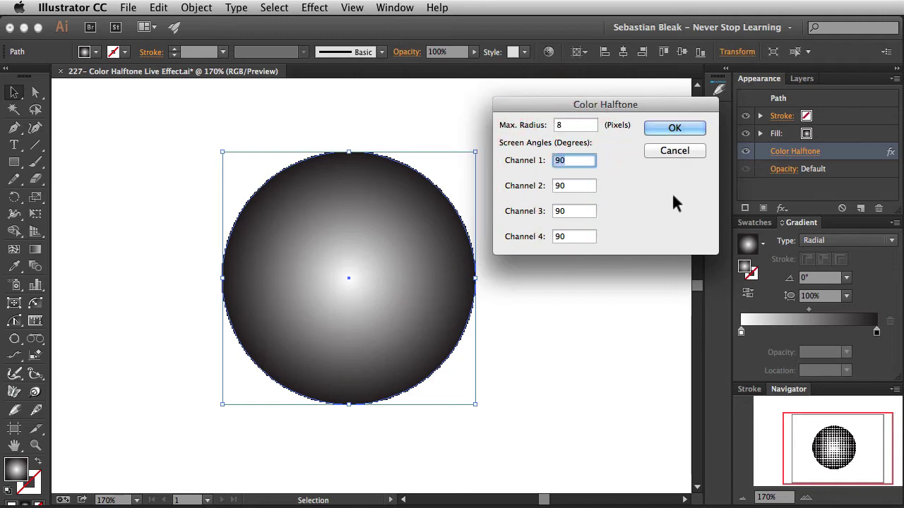
{"action": "type", "text": "45"}
{"action": "left_click", "coordinate": [674, 127]}
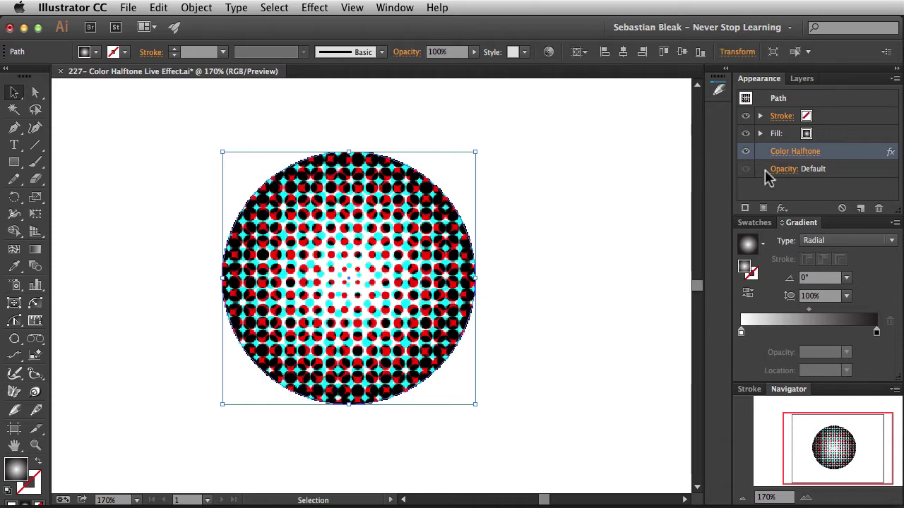
Set Channel 1 back to 90 and try Channel 2 at 45.
{"action": "left_click", "coordinate": [779, 152]}
{"action": "left_click", "coordinate": [575, 161]}
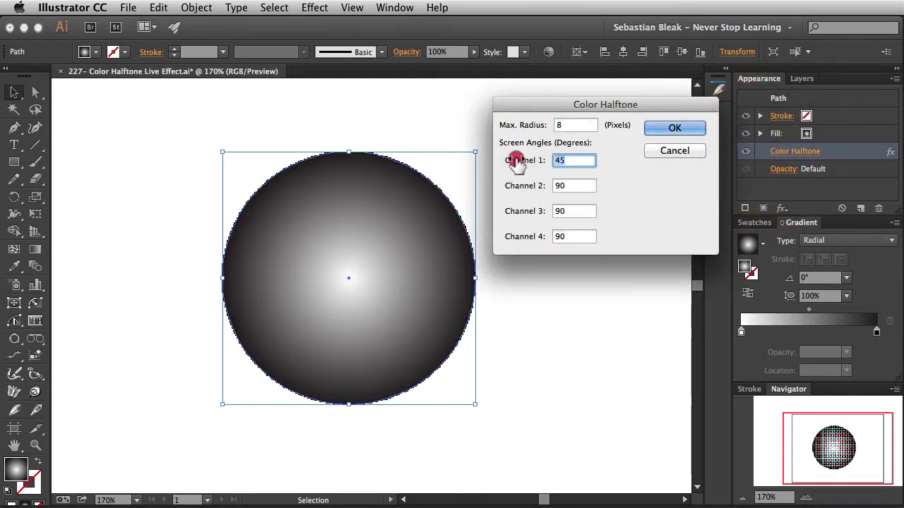
{"action": "type", "text": "90"}
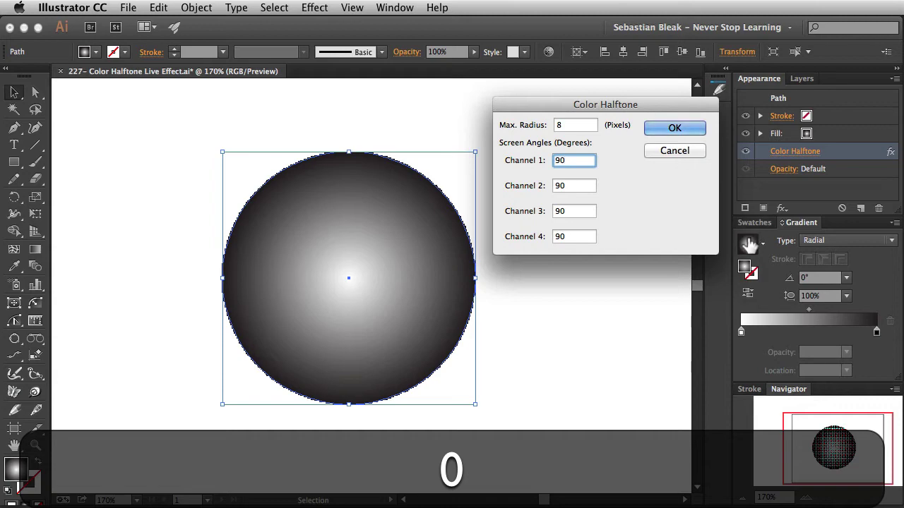
{"action": "left_click", "coordinate": [591, 187]}
{"action": "type", "text": "45"}
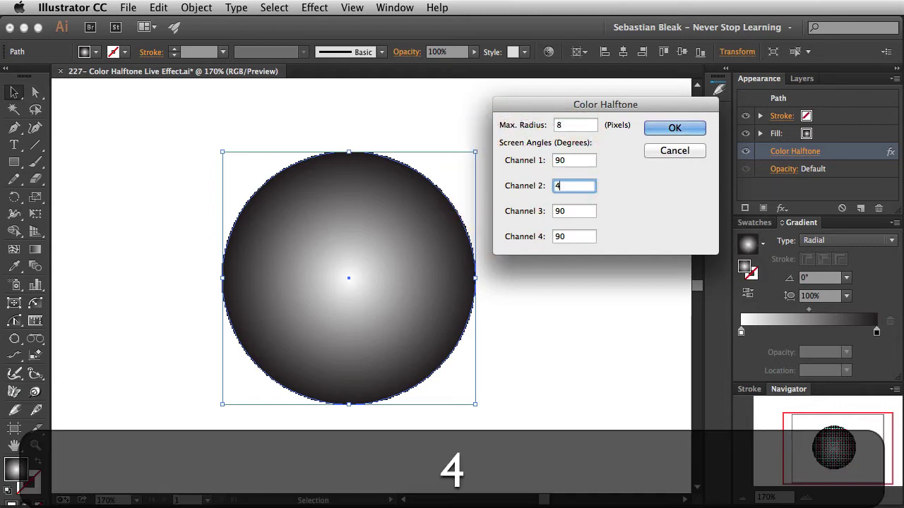
{"action": "left_click", "coordinate": [671, 128]}
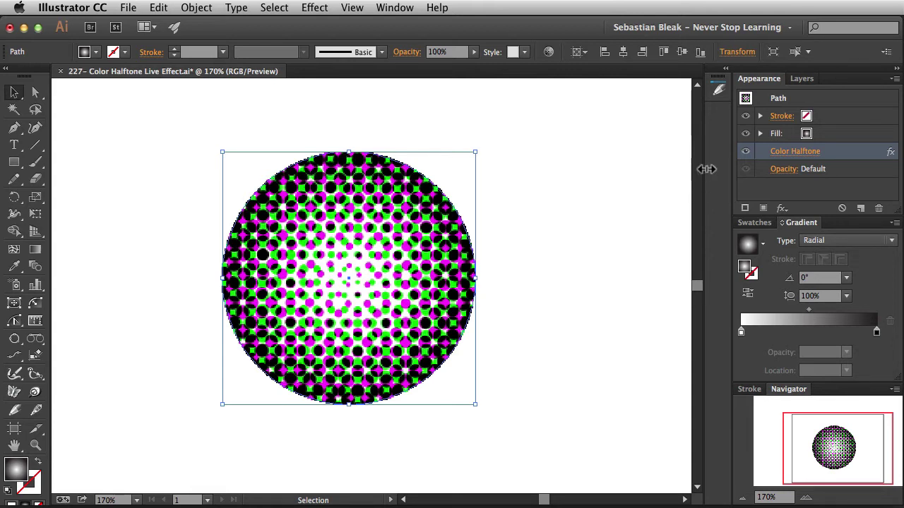
Set Channel 2 back to 90 and try Channel 3 at 45.
{"action": "left_click", "coordinate": [783, 152]}
{"action": "double_click", "coordinate": [559, 187]}
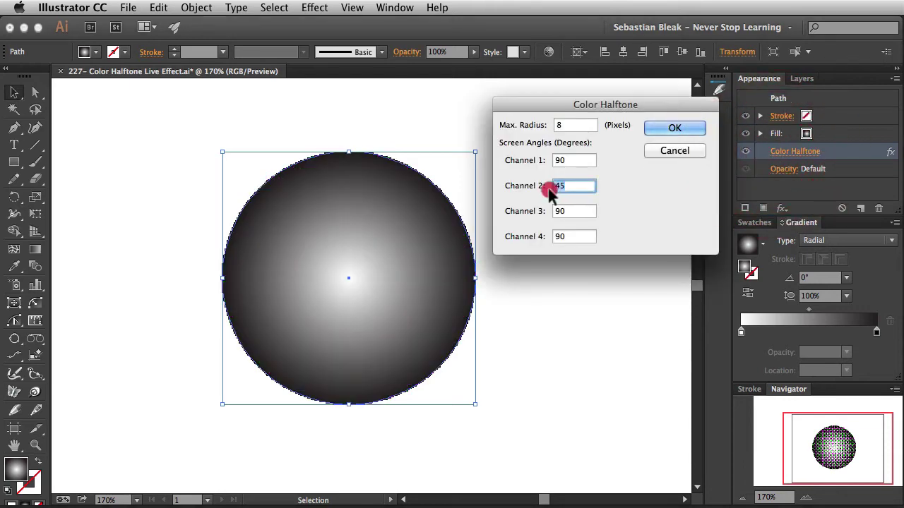
{"action": "type", "text": "90"}
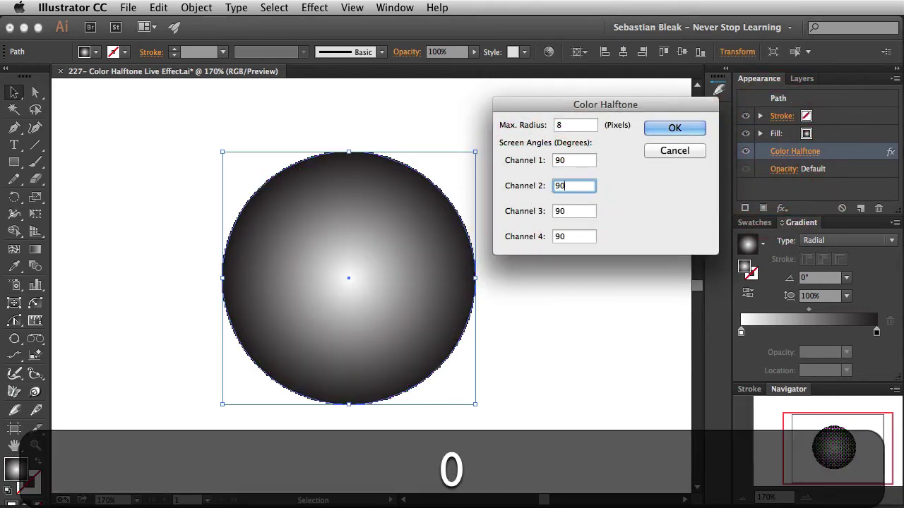
{"action": "double_click", "coordinate": [565, 211]}
{"action": "type", "text": "45"}
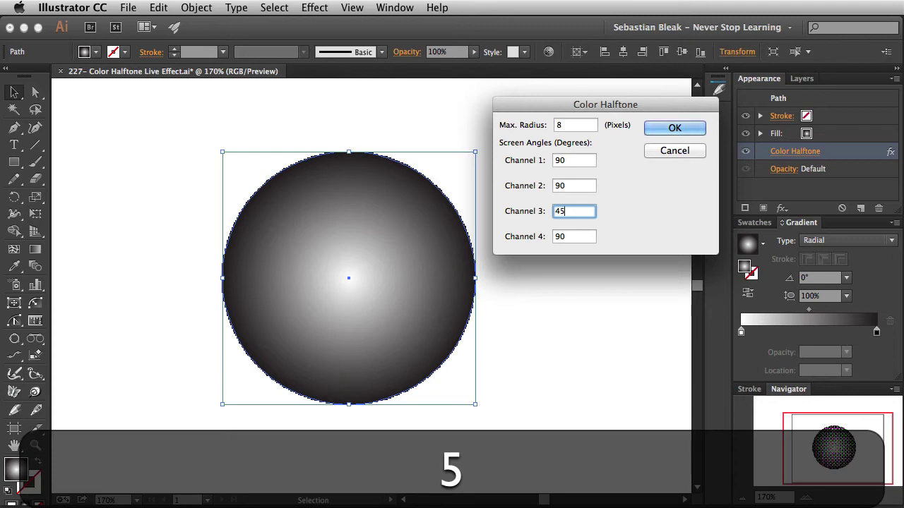
{"action": "left_click", "coordinate": [664, 129]}
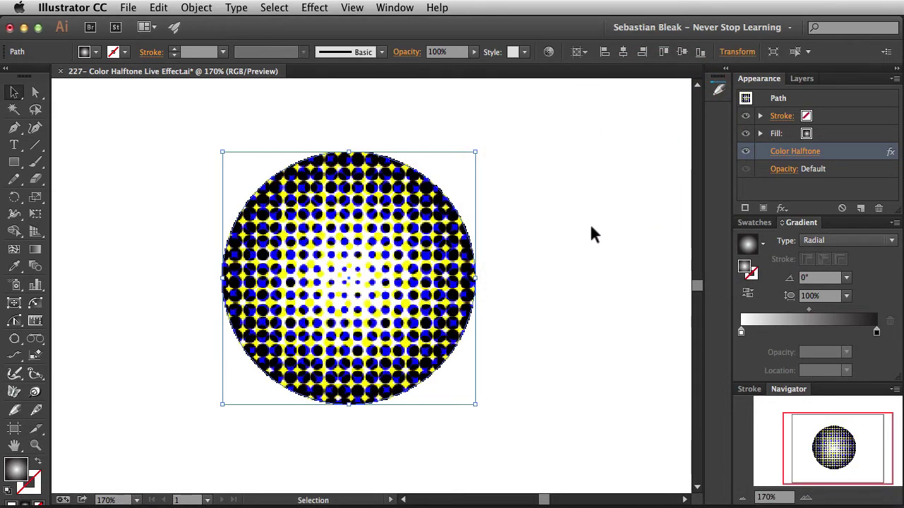
Set Channel 3 to 90 so every halftone angle is 90.
{"action": "left_click", "coordinate": [777, 152]}
{"action": "double_click", "coordinate": [554, 212]}
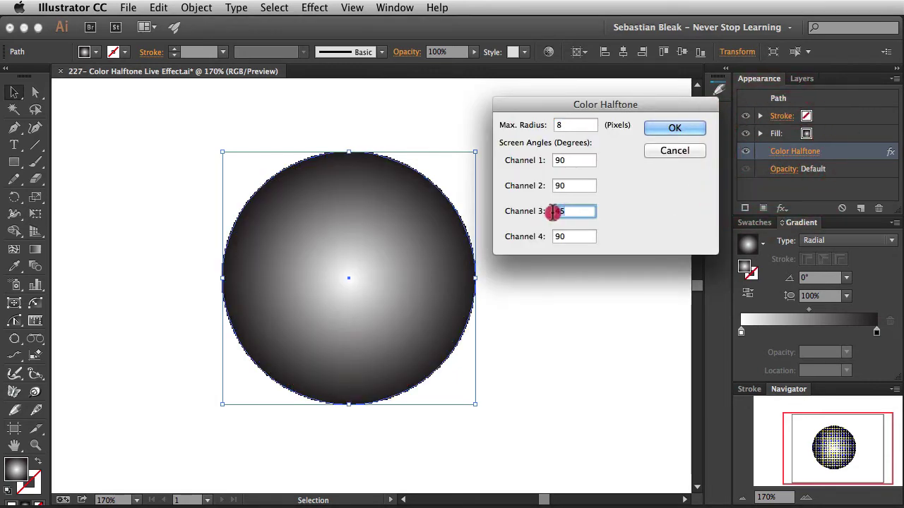
{"action": "type", "text": "90"}
{"action": "left_click", "coordinate": [671, 128]}
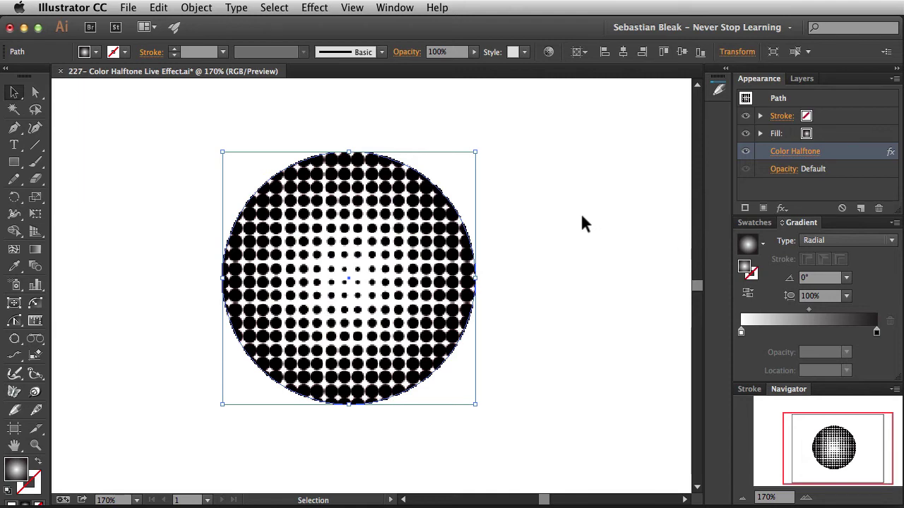
{"action": "key", "text": "ctrl+space"}
{"action": "left_click_drag", "start_coordinate": [386, 223], "coordinate": [420, 232]}
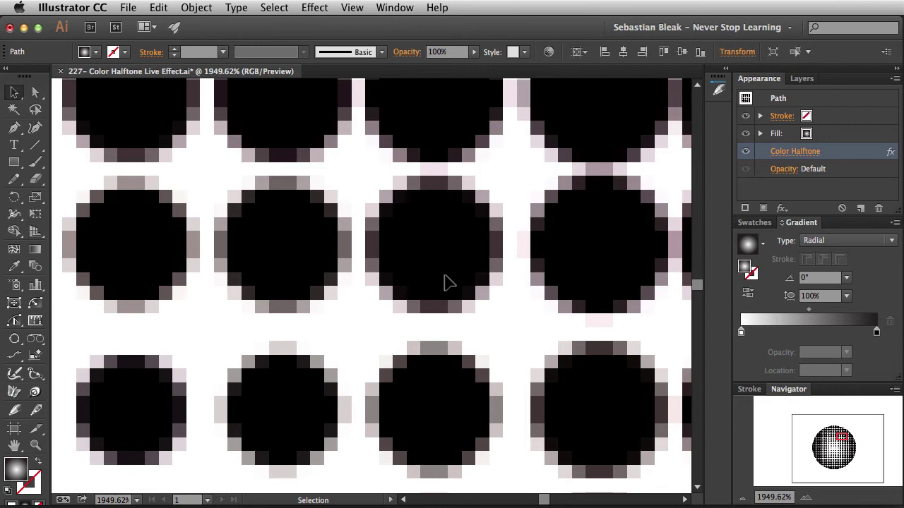
{"action": "key", "text": "super+0"}
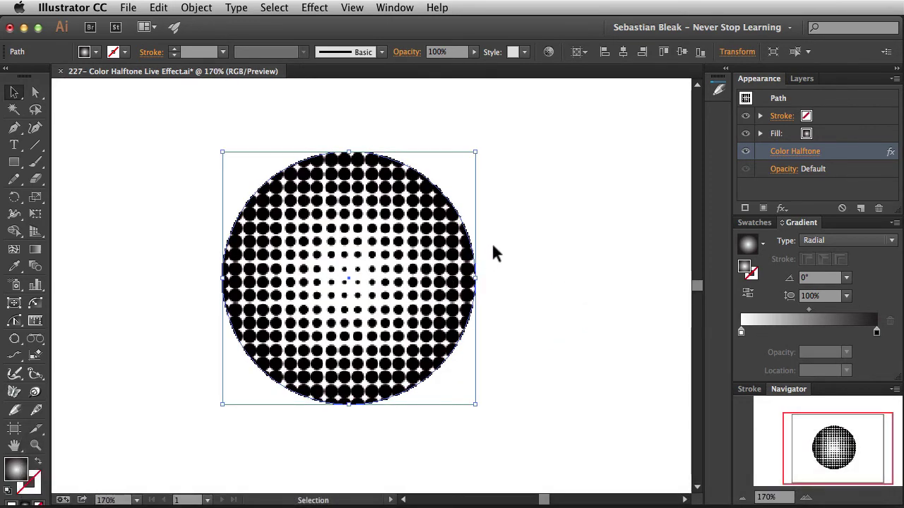
Set the Document Raster Effects resolution to High (300 ppi).
{"action": "left_click", "coordinate": [312, 8]}
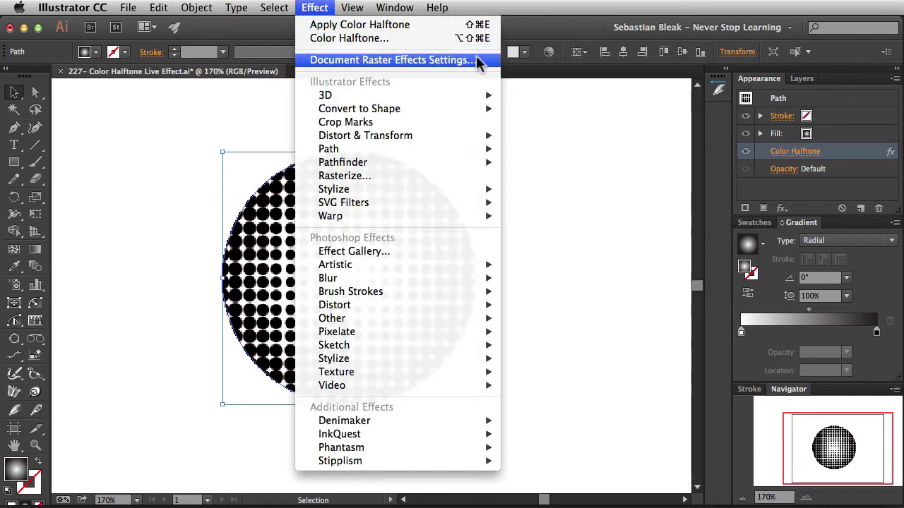
{"action": "left_click", "coordinate": [477, 61]}
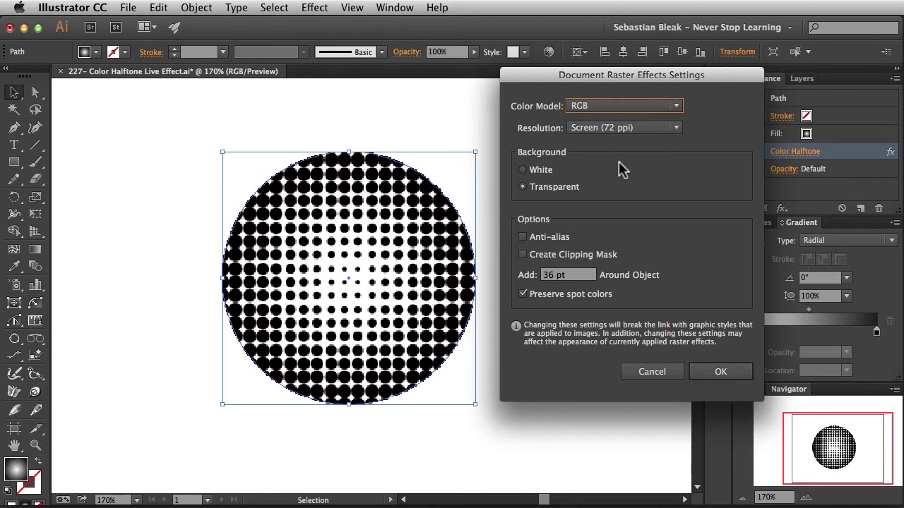
{"action": "left_click", "coordinate": [630, 130]}
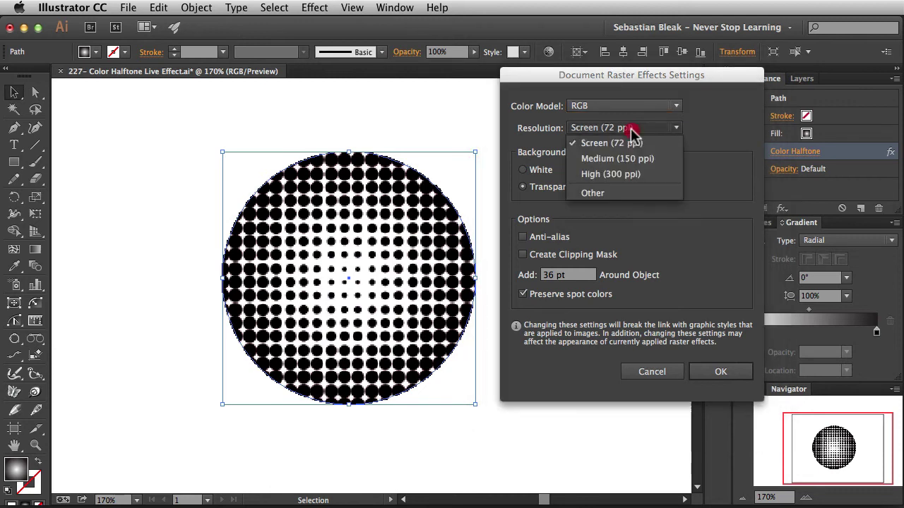
{"action": "left_click", "coordinate": [635, 175]}
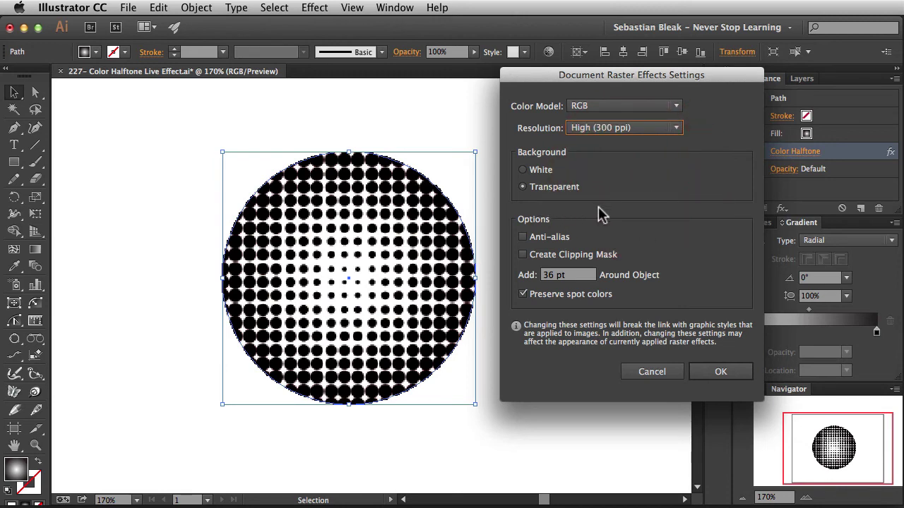
{"action": "left_click", "coordinate": [721, 373]}
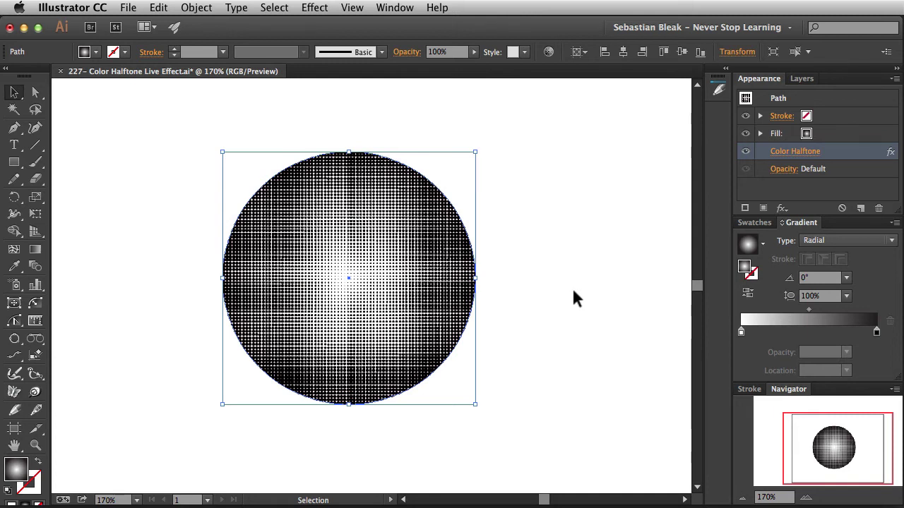
Raise the Color Halftone Max. Radius from 8 to 40.
{"action": "left_click", "coordinate": [779, 152]}
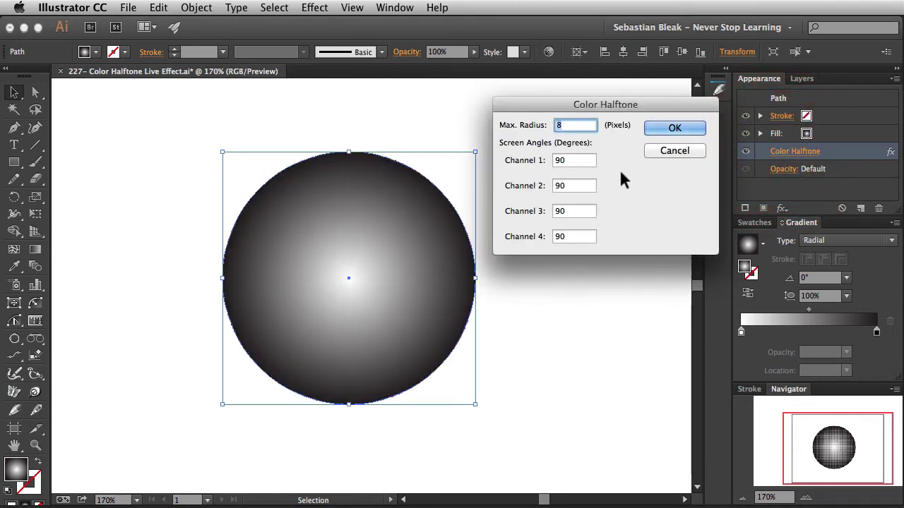
{"action": "type", "text": "40"}
{"action": "key", "text": "Return"}
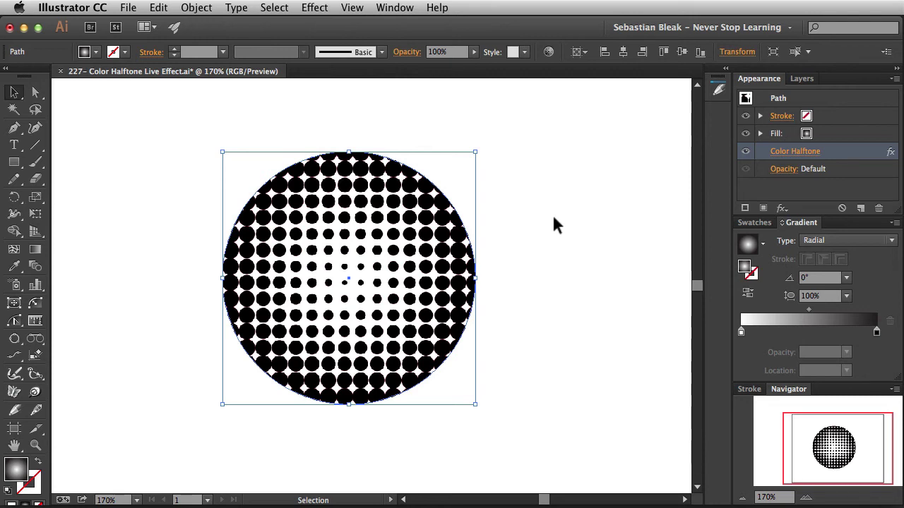
{"action": "left_click", "coordinate": [198, 9]}
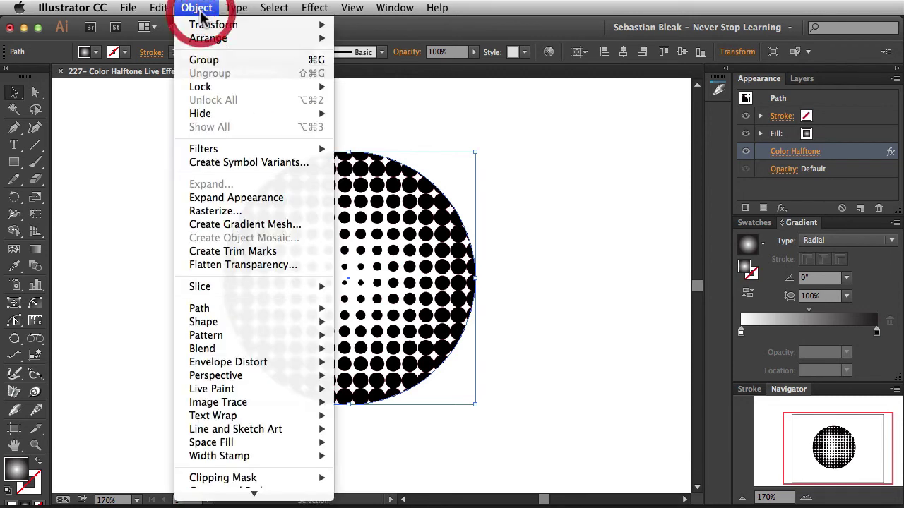
Use Object > Expand Appearance to turn the halftone effect into an embedded image.
{"action": "left_click", "coordinate": [288, 194]}
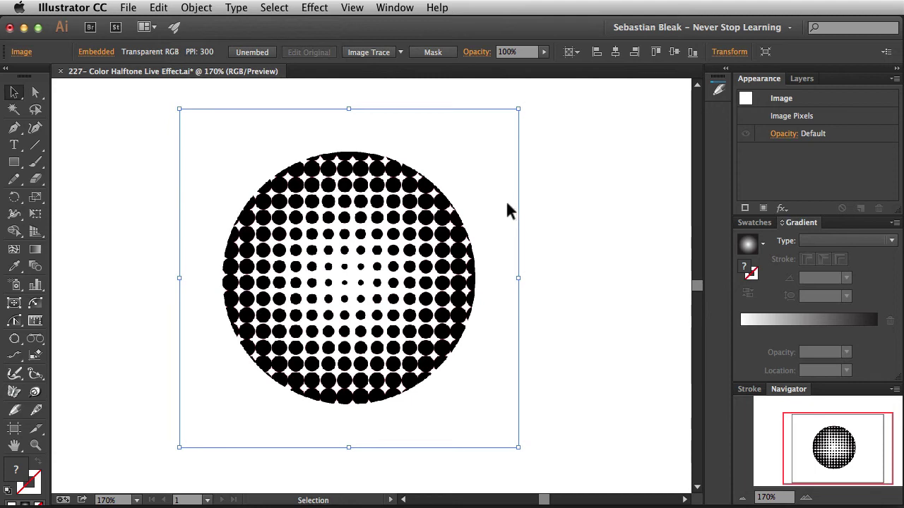
Image Trace the halftone in black and white with Ignore White enabled.
{"action": "left_click", "coordinate": [374, 55]}
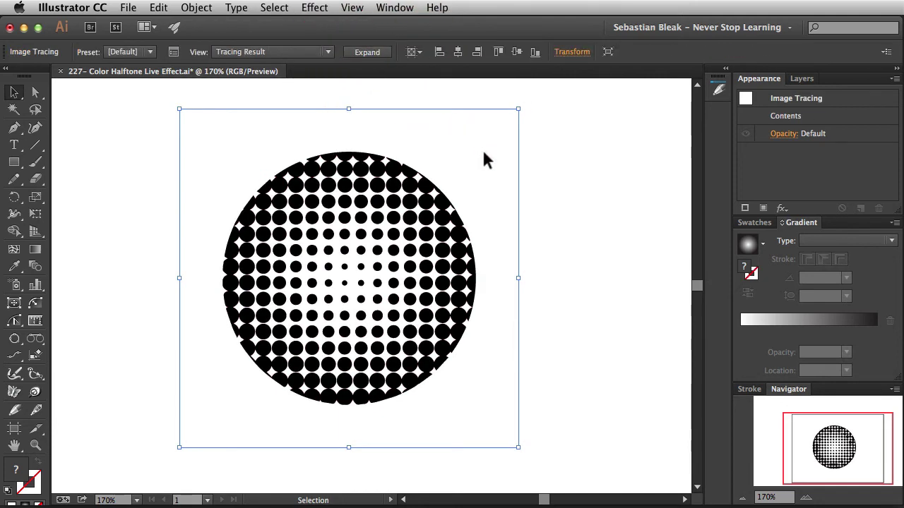
{"action": "left_click", "coordinate": [172, 54]}
{"action": "mouse_move", "coordinate": [438, 332]}
{"action": "left_mouse_down"}
{"action": "mouse_move", "coordinate": [492, 320]}
{"action": "mouse_move", "coordinate": [529, 165]}
{"action": "mouse_move", "coordinate": [521, 124]}
{"action": "mouse_move", "coordinate": [538, 108]}
{"action": "left_mouse_up"}
{"action": "left_click", "coordinate": [502, 258]}
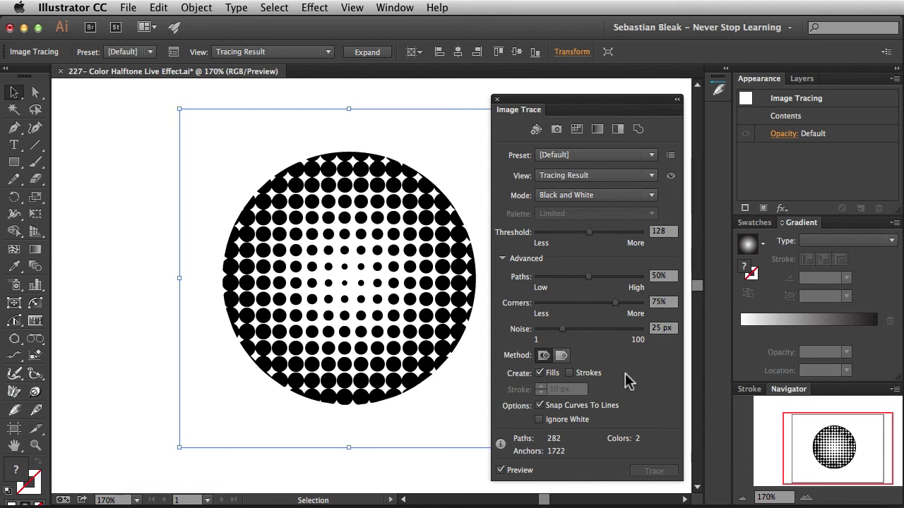
{"action": "left_click", "coordinate": [563, 421]}
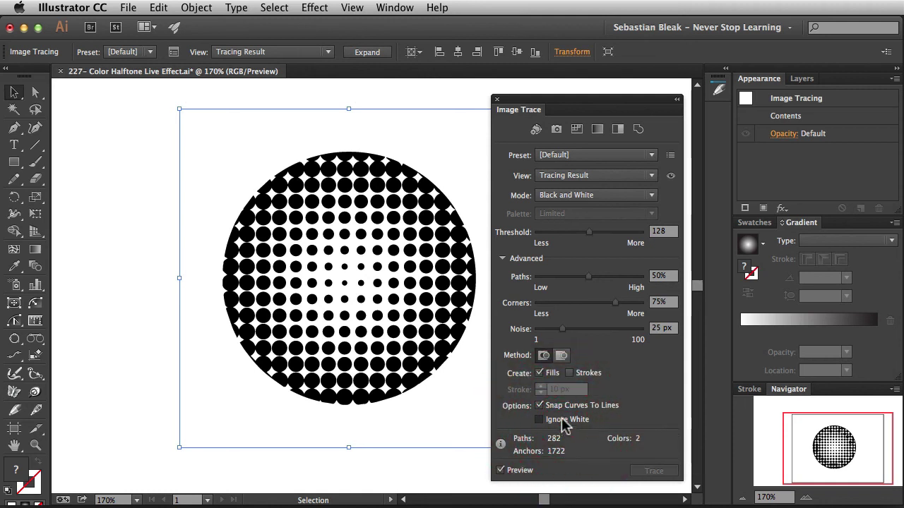
{"action": "left_click", "coordinate": [497, 100]}
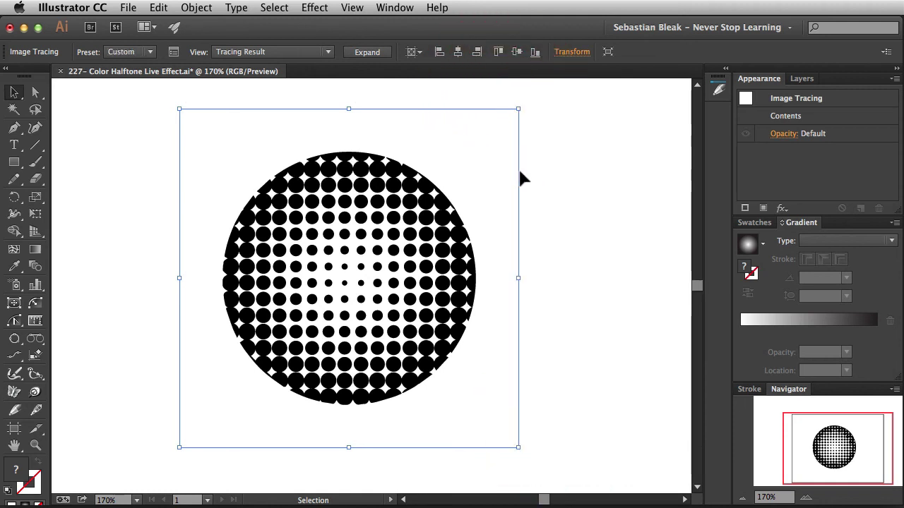
Expand the tracing into vector paths and check them in Outline view.
{"action": "left_click", "coordinate": [375, 52]}
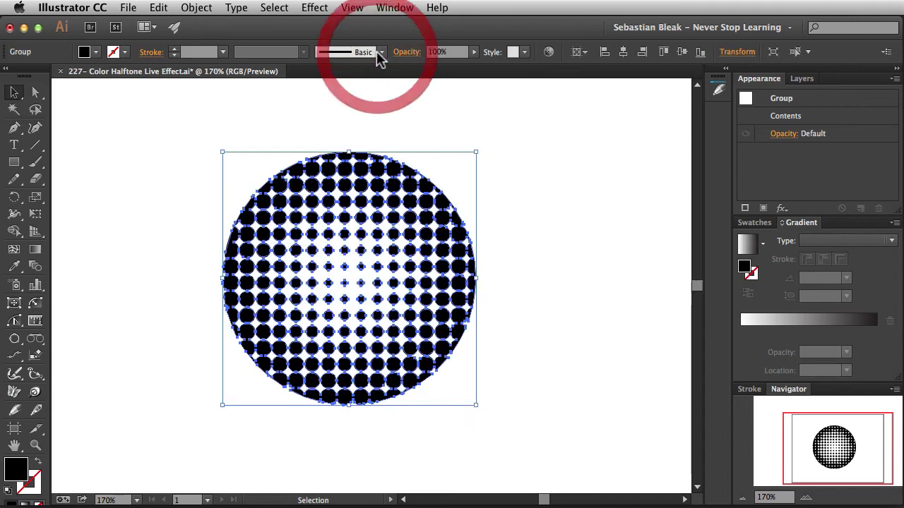
{"action": "left_click", "coordinate": [563, 260]}
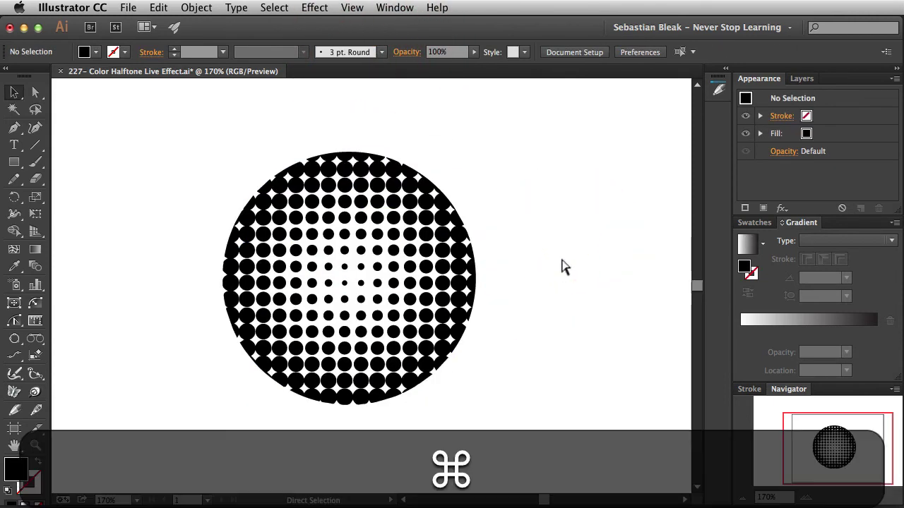
{"action": "key", "text": "super+y"}
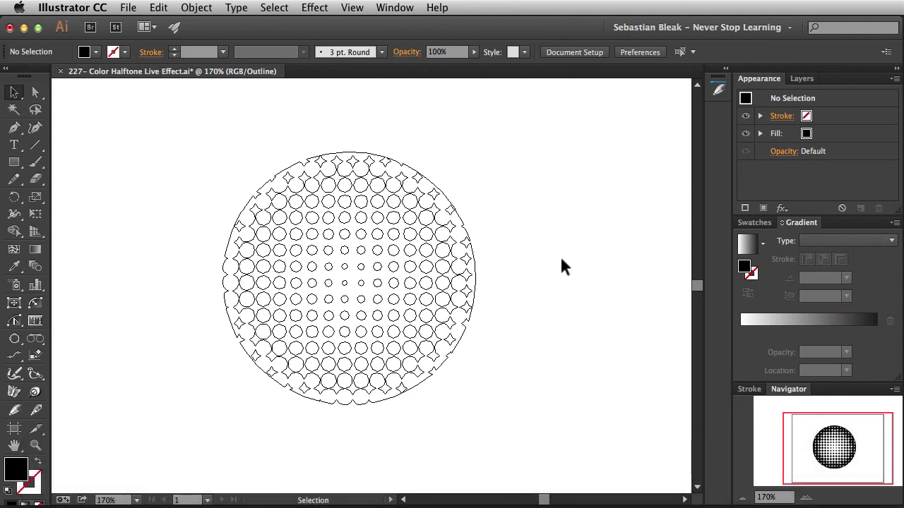
{"action": "key", "text": "super+y"}
Zoom in on the centre dots, then fit the whole circle back in view.
{"action": "key", "text": "super+space"}
{"action": "left_click_drag", "start_coordinate": [367, 301], "coordinate": [442, 272]}
{"action": "left_click_drag", "start_coordinate": [434, 327], "coordinate": [490, 243]}
{"action": "left_click_drag", "start_coordinate": [162, 340], "coordinate": [248, 249]}
{"action": "key", "text": "super+0"}
{"action": "key", "text": "super+0"}
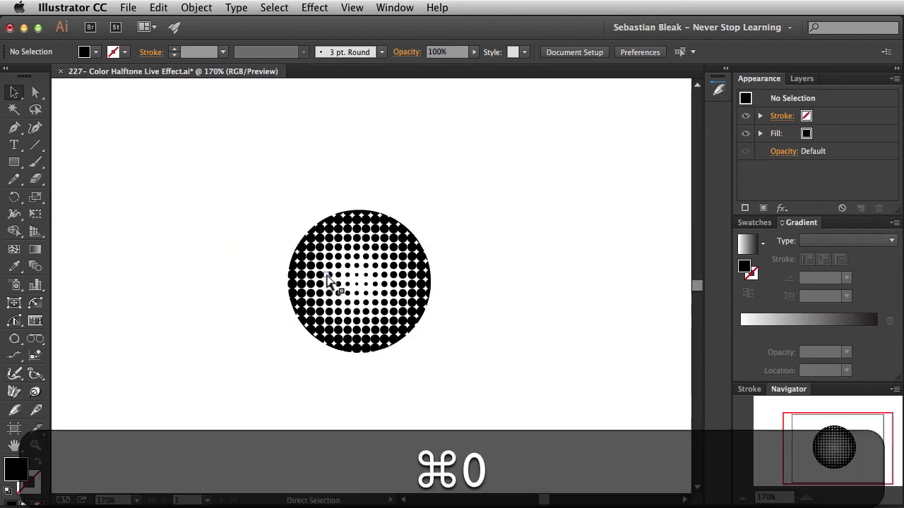